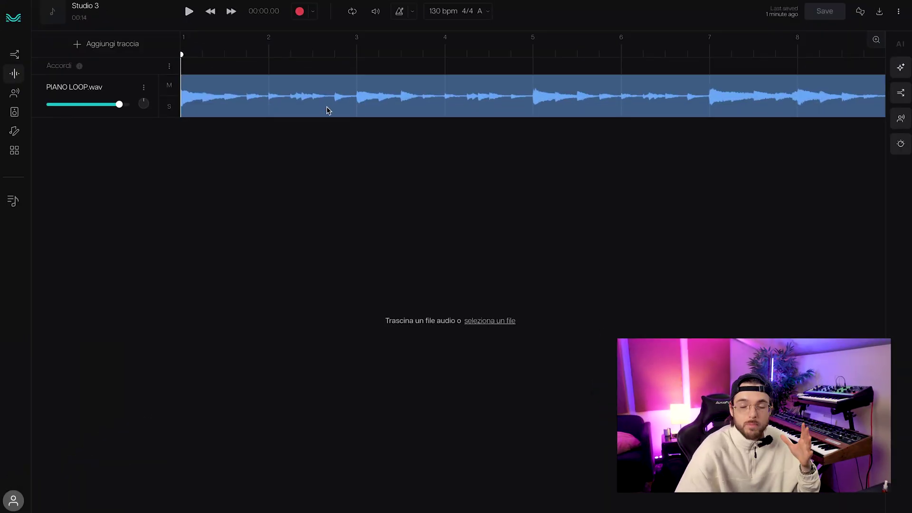
click(313, 11)
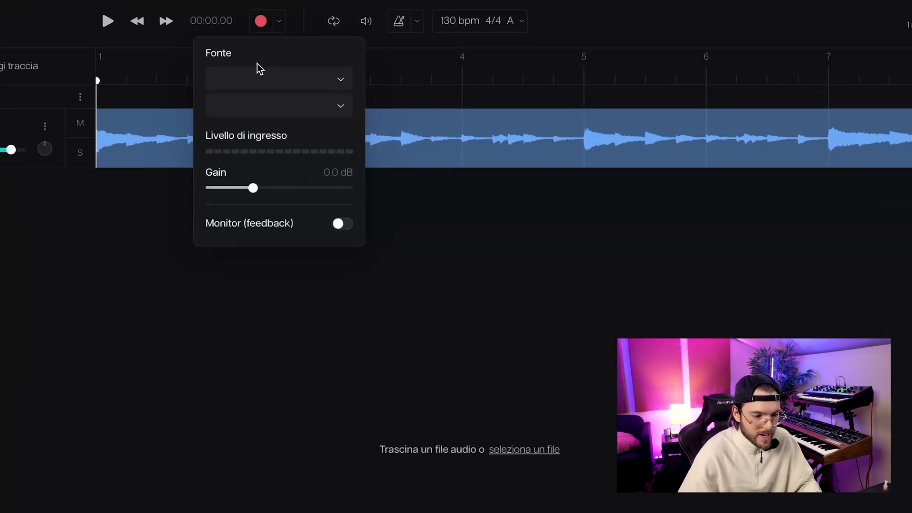
click(280, 21)
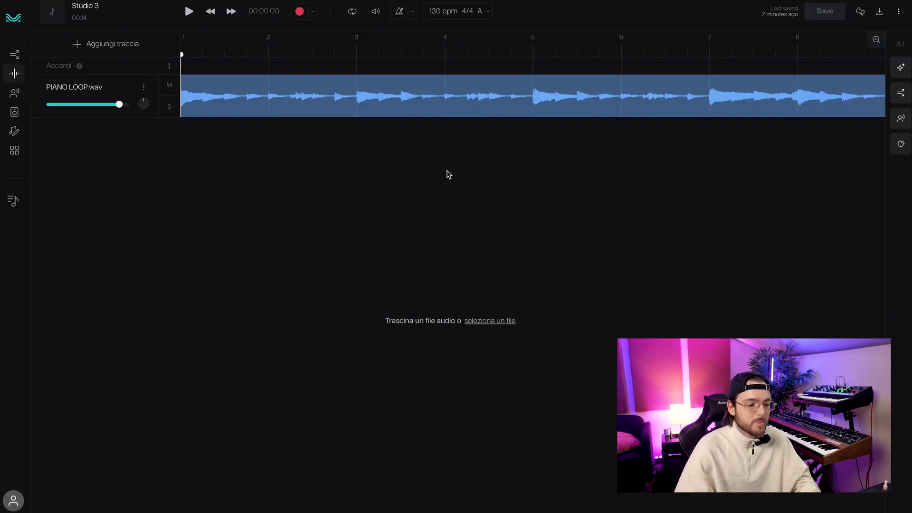
mouse_move(123, 111)
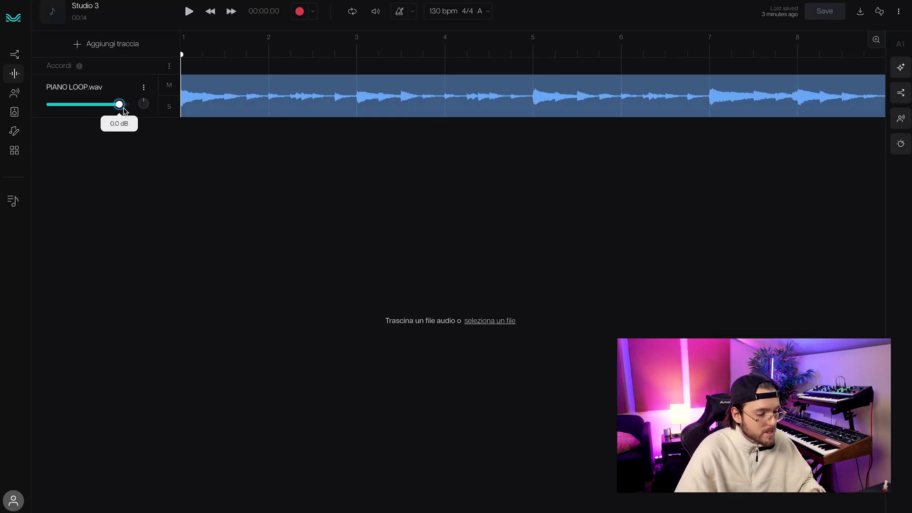
drag(119, 106, 99, 107)
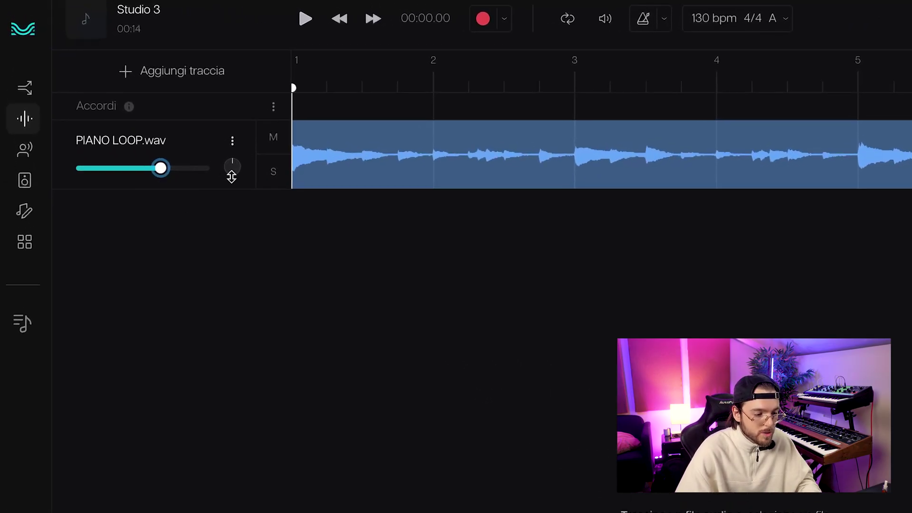
mouse_move(144, 107)
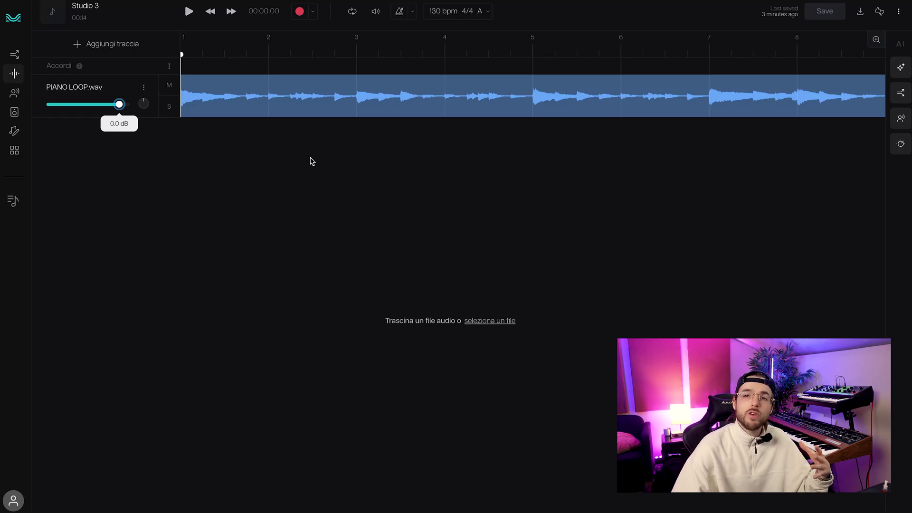
click(191, 15)
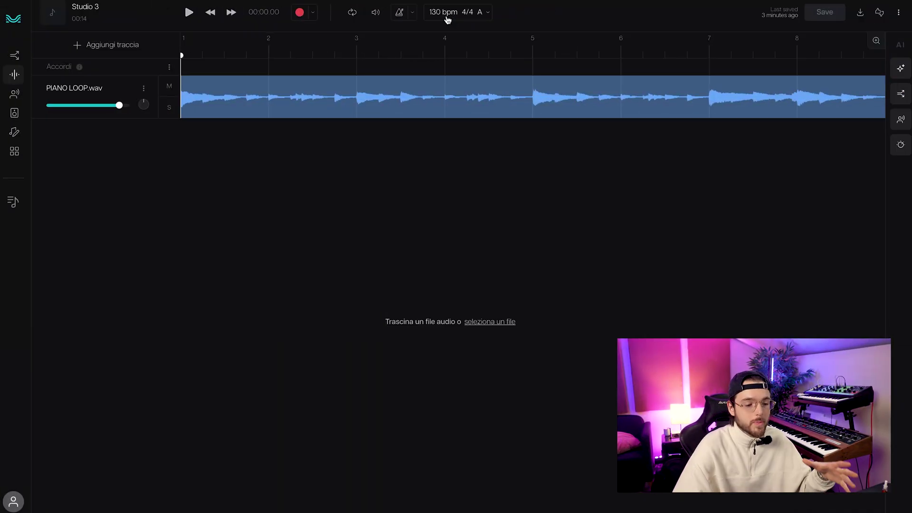
- Check the tempo and key settings, then bring up the Stem Generation drum presets
click(448, 19)
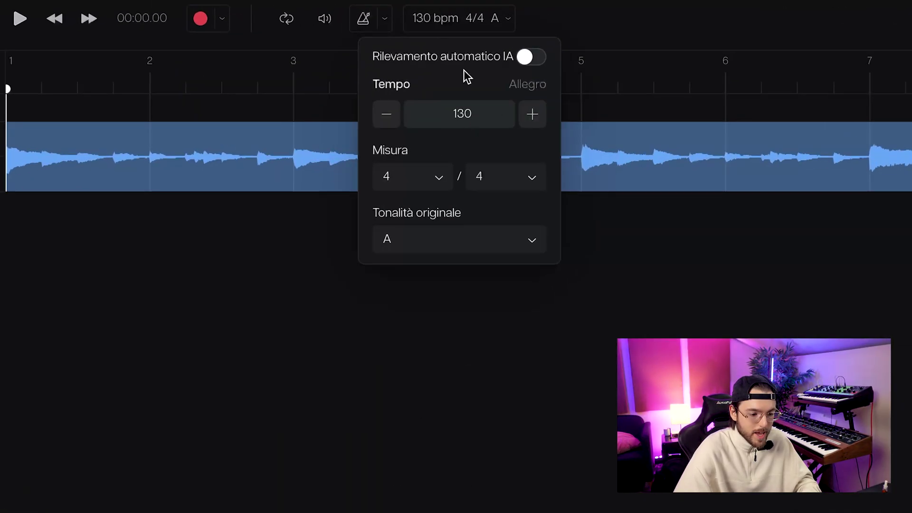
click(839, 126)
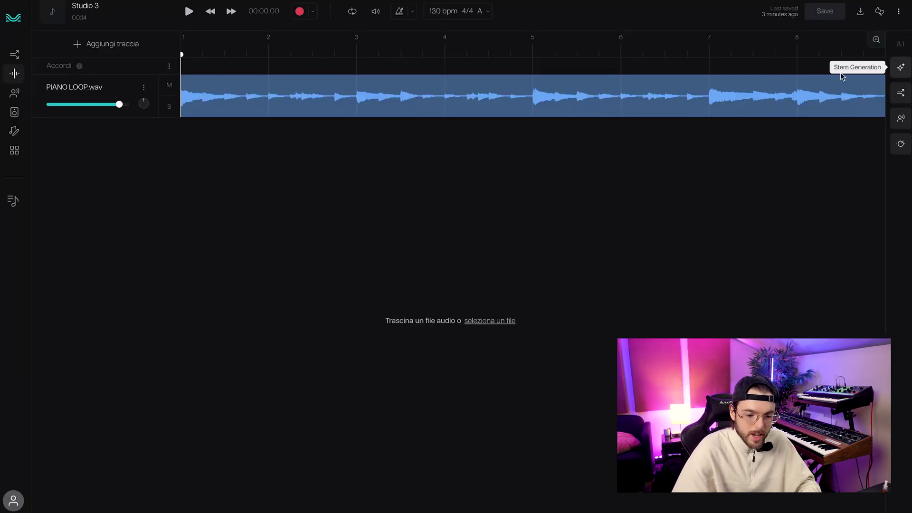
click(902, 69)
scroll(730, 230, down, 1)
scroll(670, 251, up, 1)
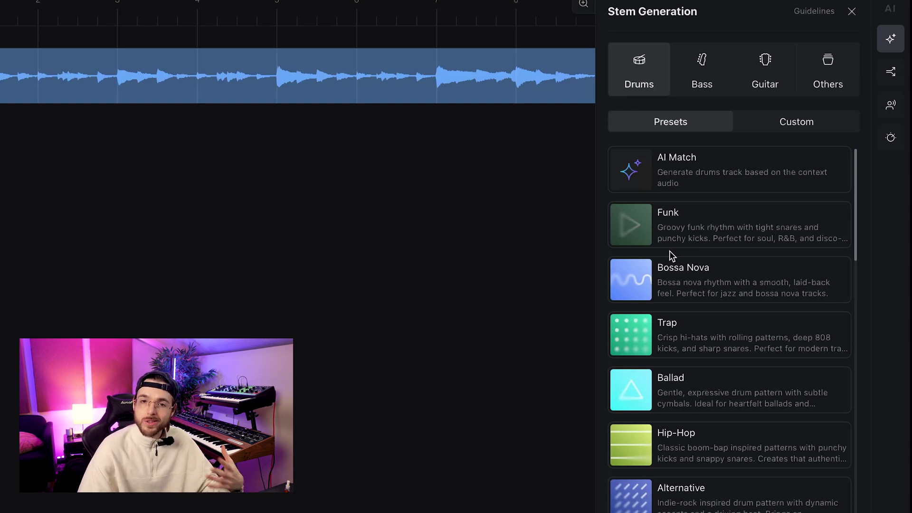
- Browse the Bass, Guitar, Others and Drums preset categories, ending on the Bass presets
click(696, 87)
click(760, 81)
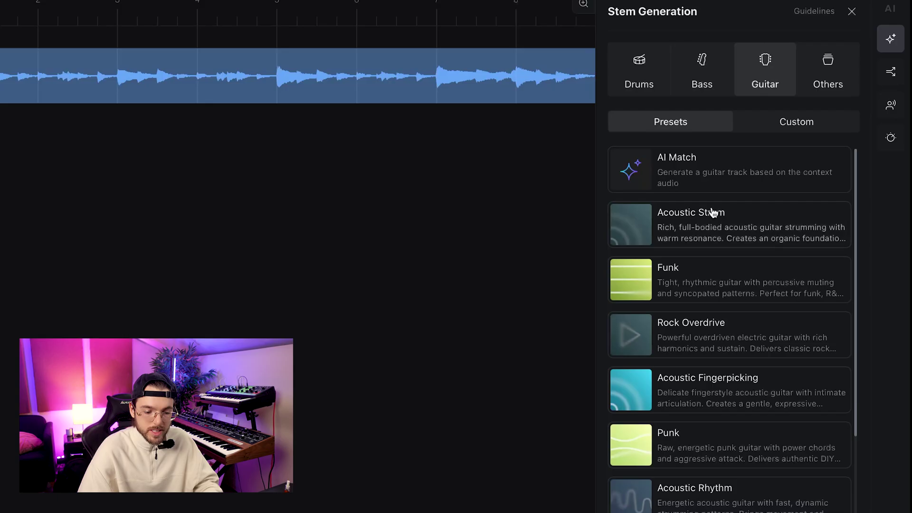
click(824, 78)
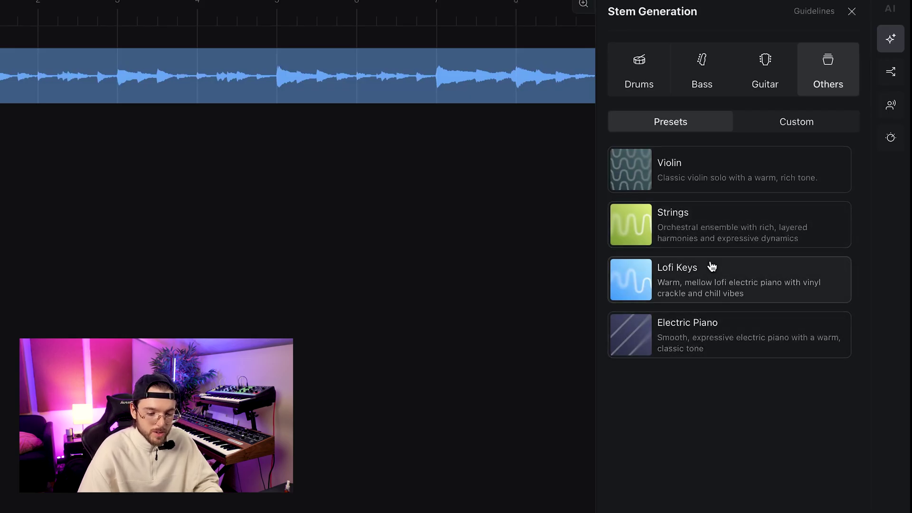
click(716, 68)
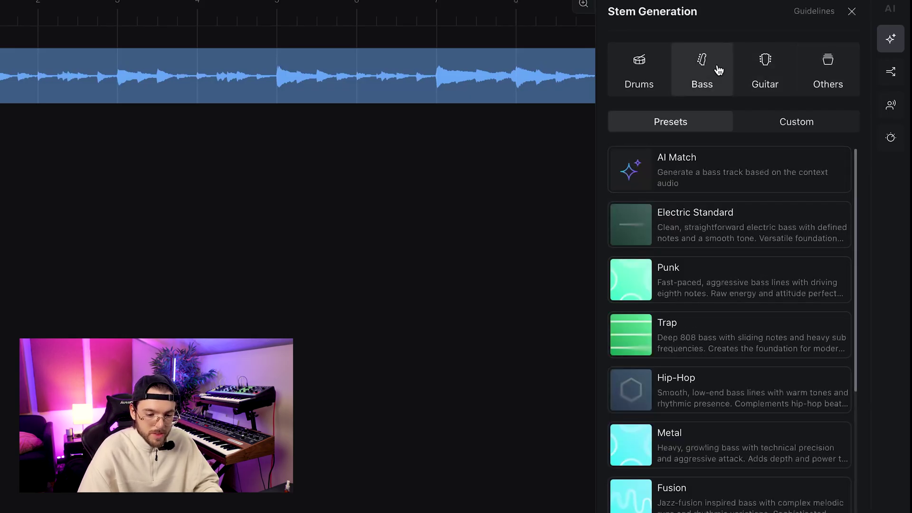
click(669, 65)
click(698, 80)
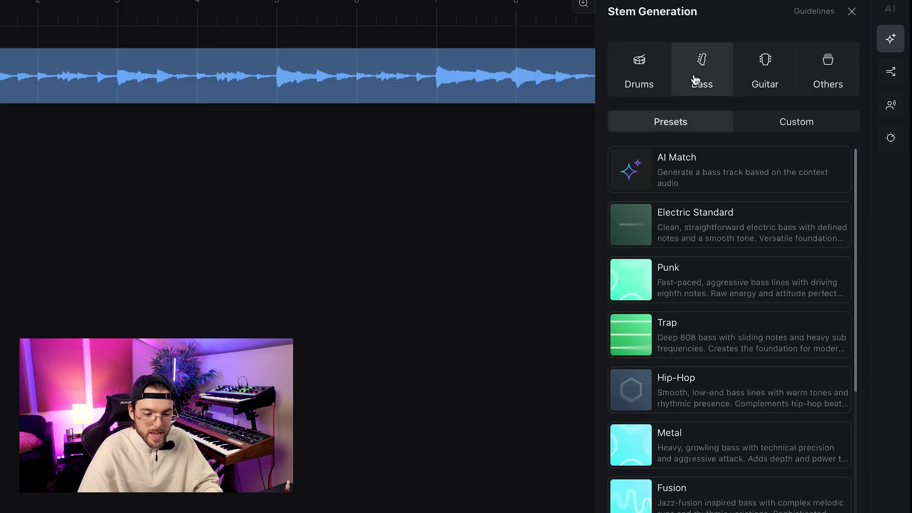
scroll(695, 258, down, 2)
scroll(694, 258, up, 3)
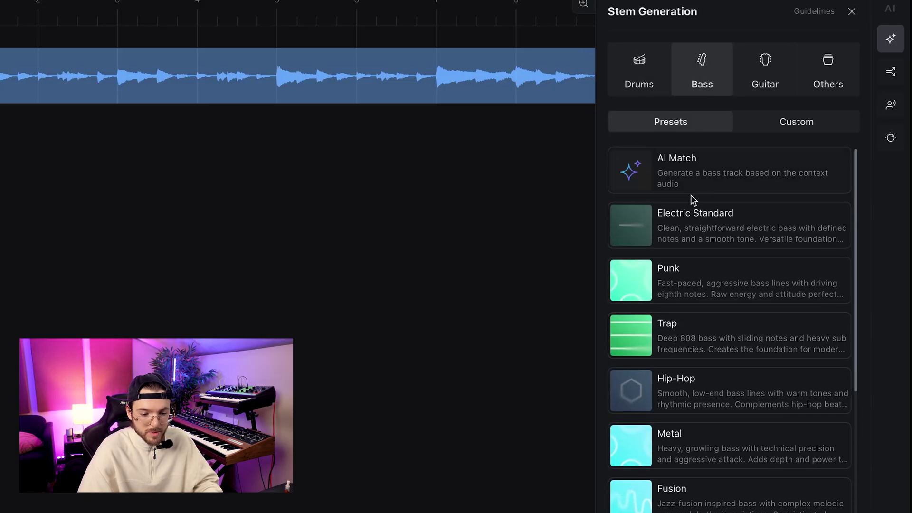
scroll(686, 321, down, 4)
scroll(685, 325, up, 4)
scroll(685, 325, down, 2)
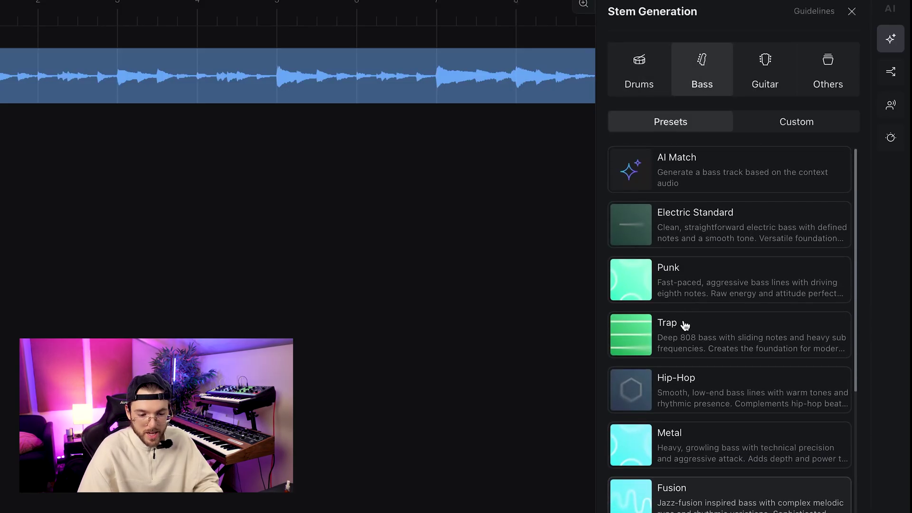
scroll(684, 324, down, 3)
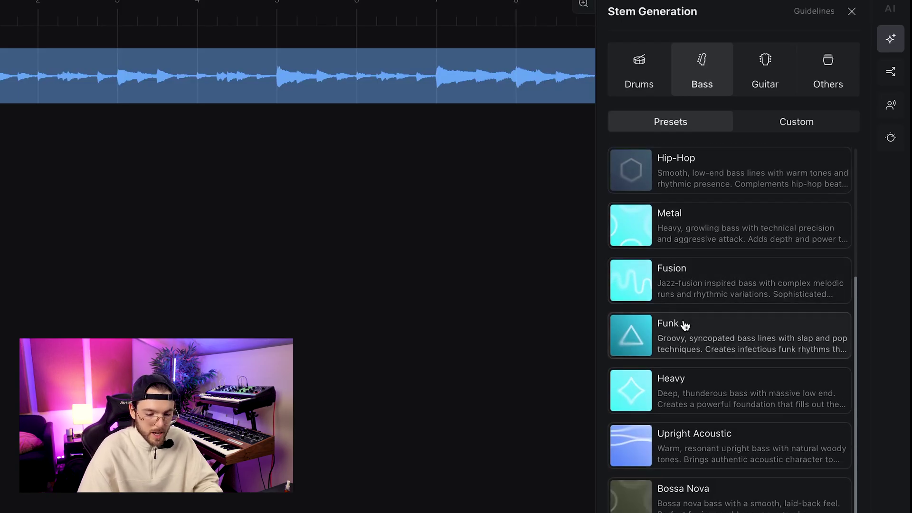
scroll(684, 326, up, 3)
- Look at the Custom bass prompt options, then go back to the Bass preset list
click(778, 122)
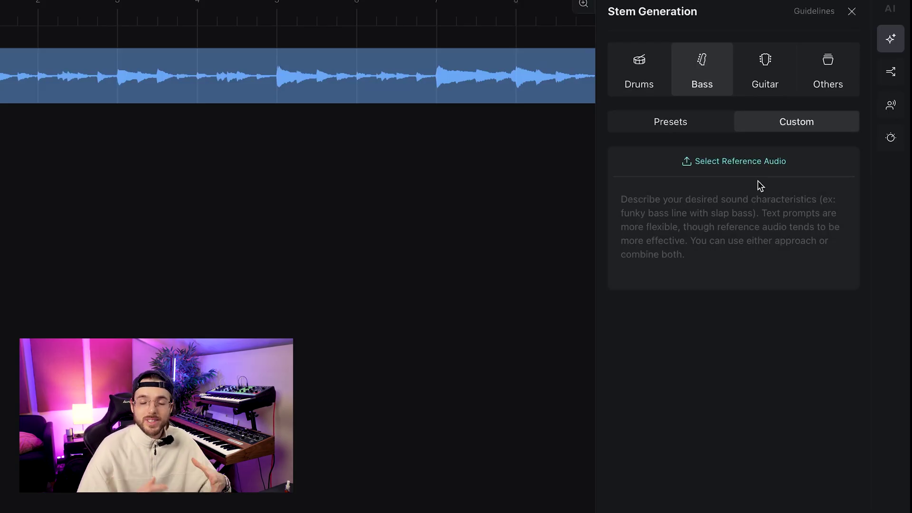
click(706, 123)
click(780, 124)
click(712, 117)
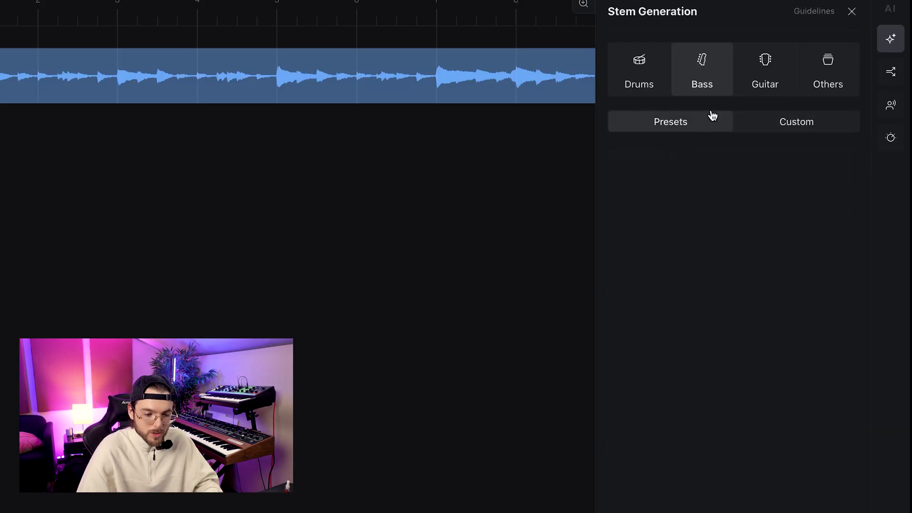
scroll(713, 195, down, 3)
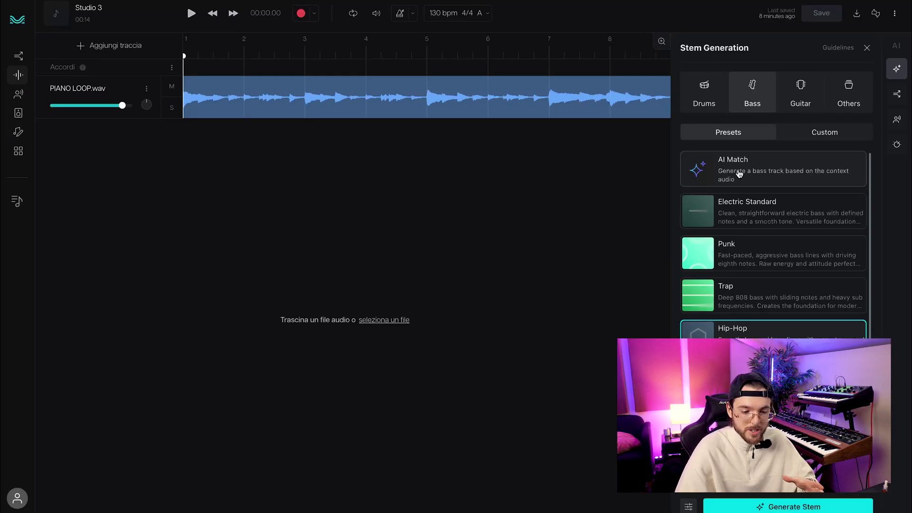
- Pick the AI Match preset in the Bass category
click(740, 174)
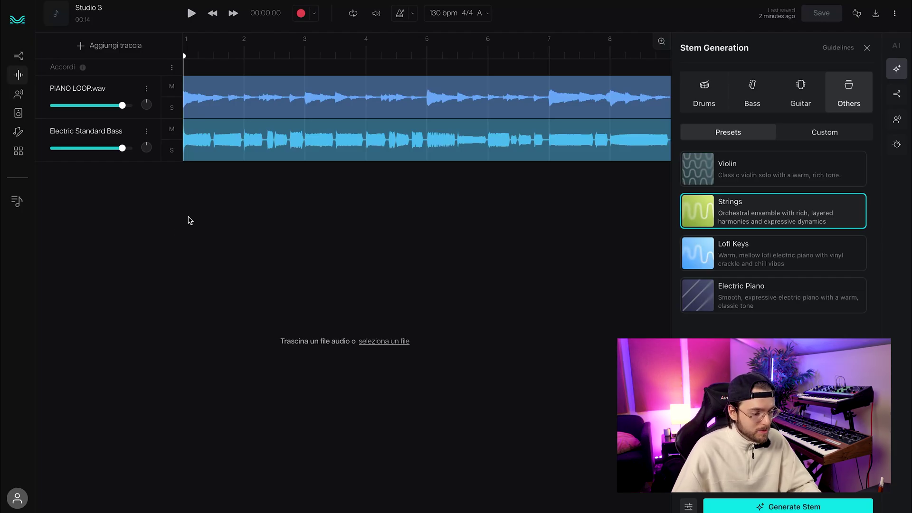
- Mute the Electric Standard Bass track and turn down the Strings Generic volume
click(171, 129)
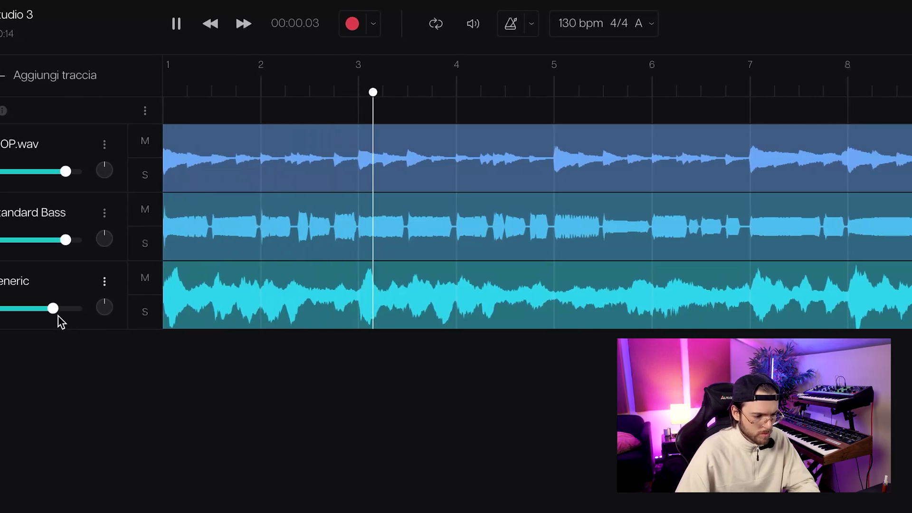
drag(46, 316, 41, 316)
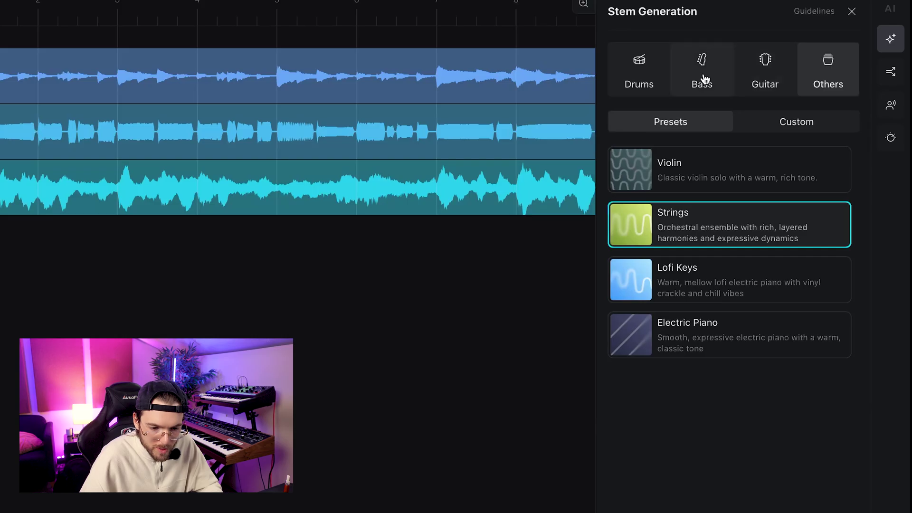
- Generate an Acoustic Fingerpicking stem from the Guitar presets
click(779, 74)
scroll(695, 291, down, 5)
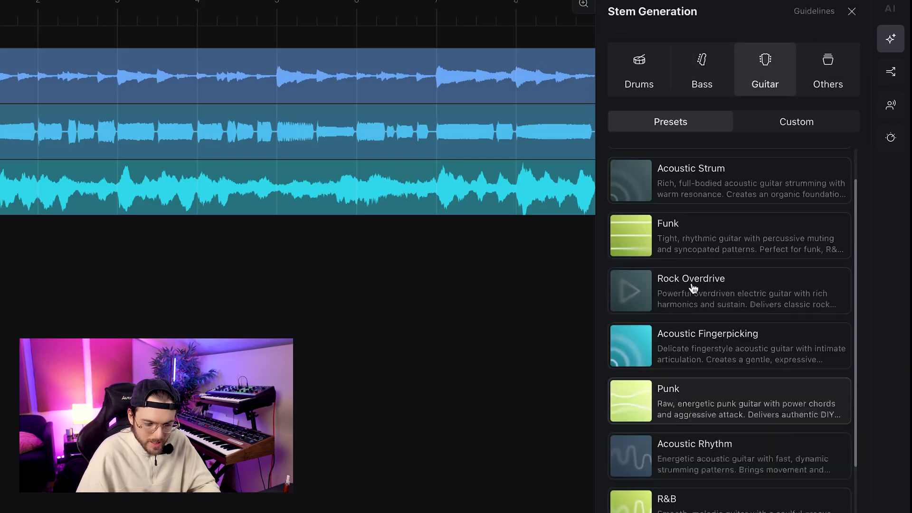
scroll(695, 304, up, 3)
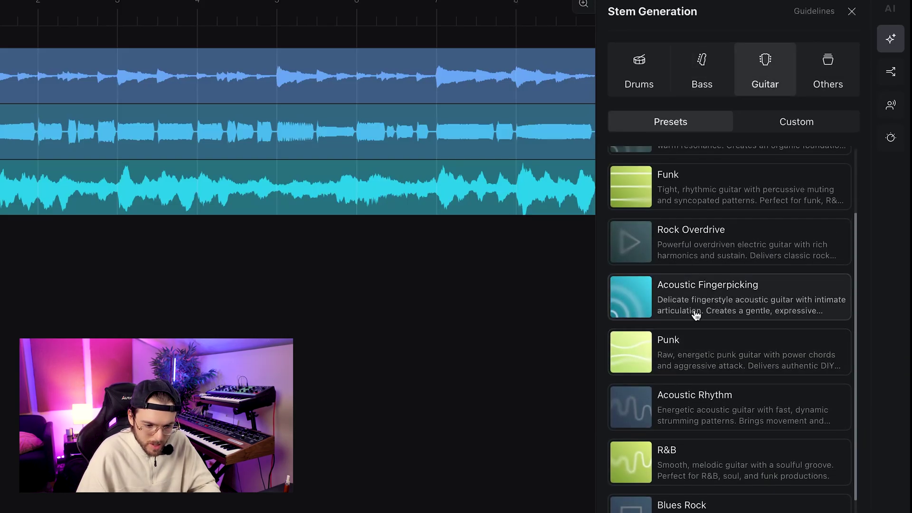
scroll(697, 315, down, 1)
scroll(696, 283, up, 1)
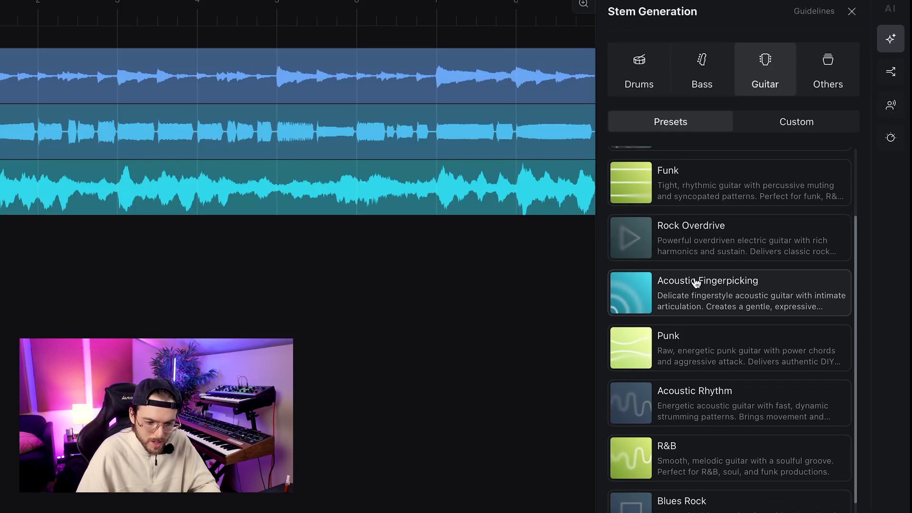
scroll(696, 282, down, 1)
scroll(693, 332, down, 2)
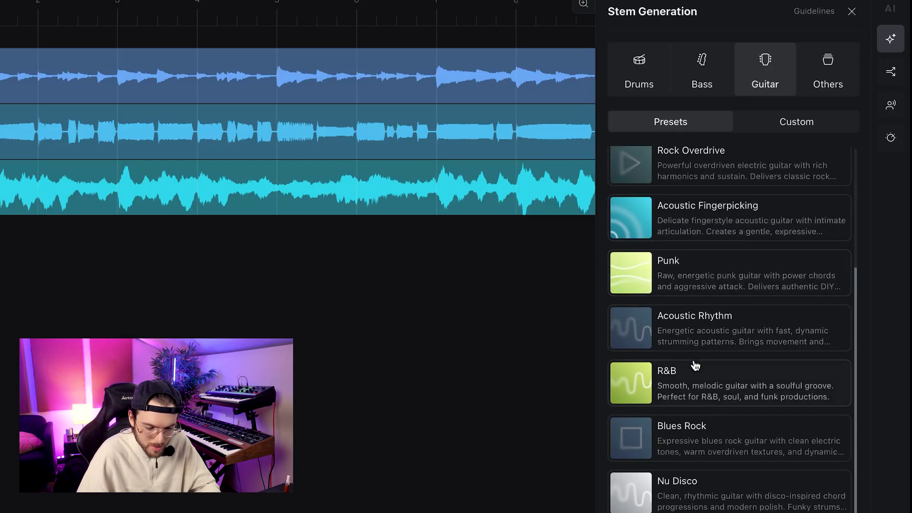
scroll(684, 356, up, 4)
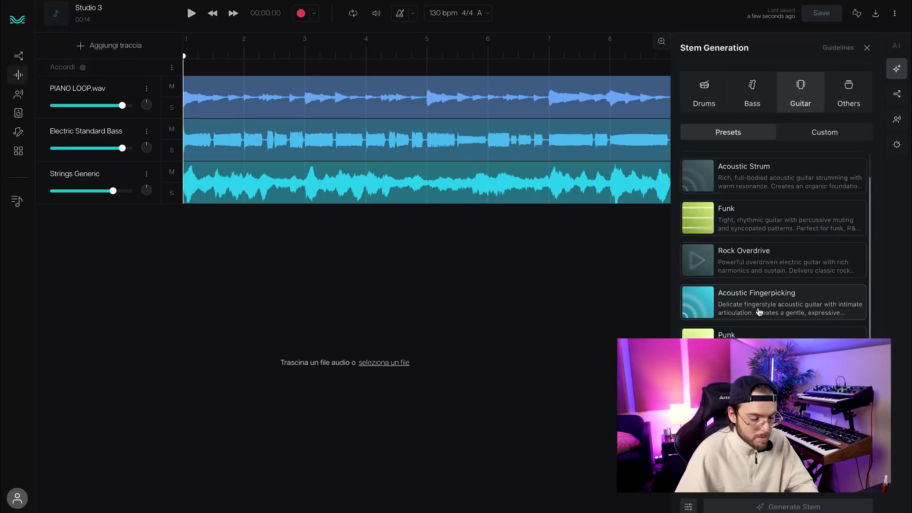
click(750, 310)
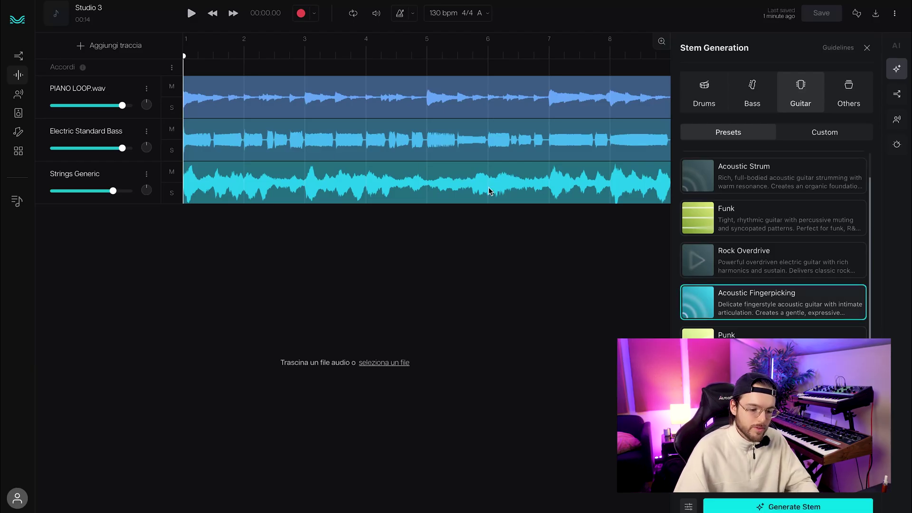
click(780, 507)
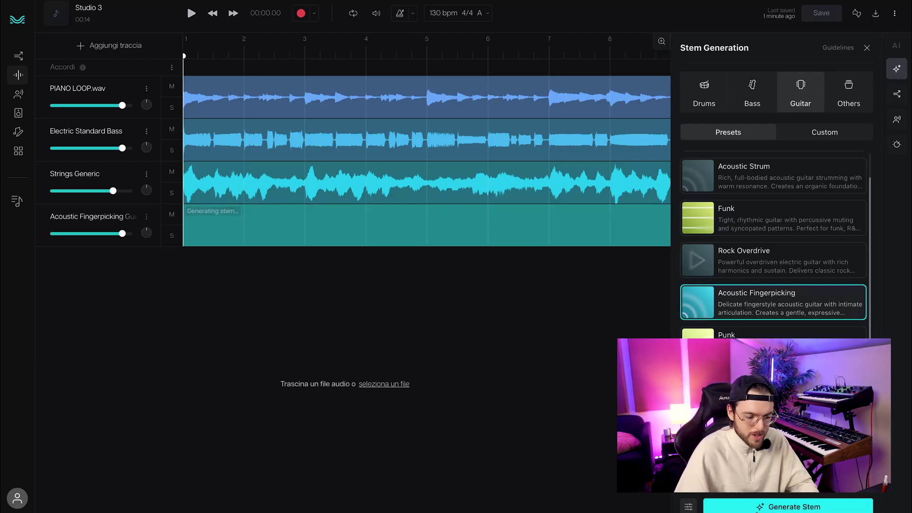
- Play all four tracks, soloing the new guitar track and then unsoloing it
key(space)
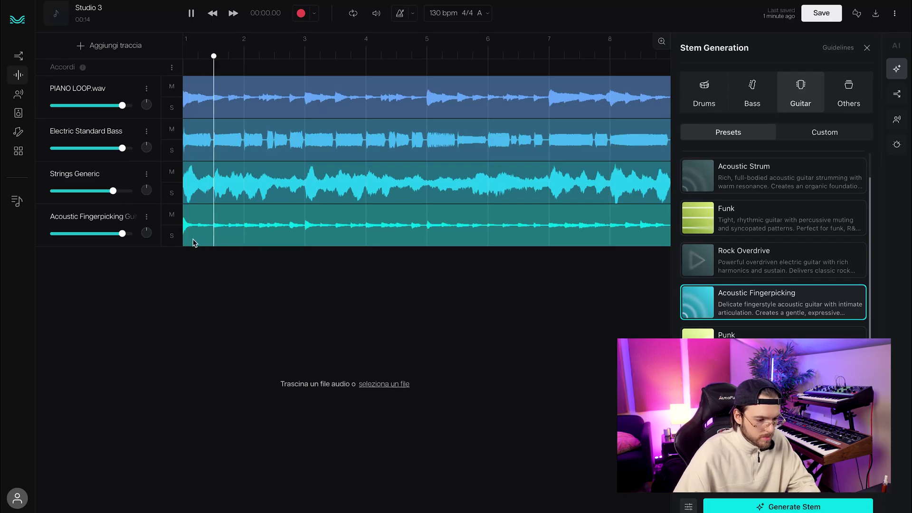
click(173, 241)
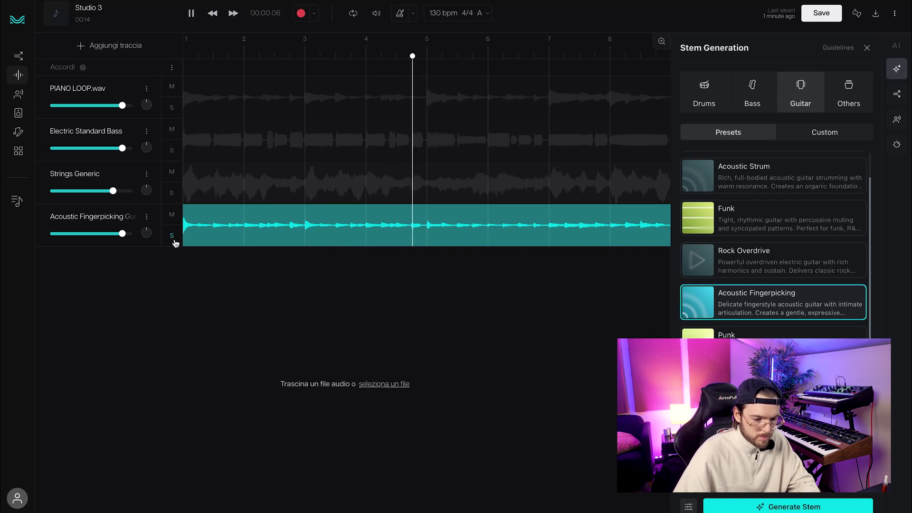
click(174, 241)
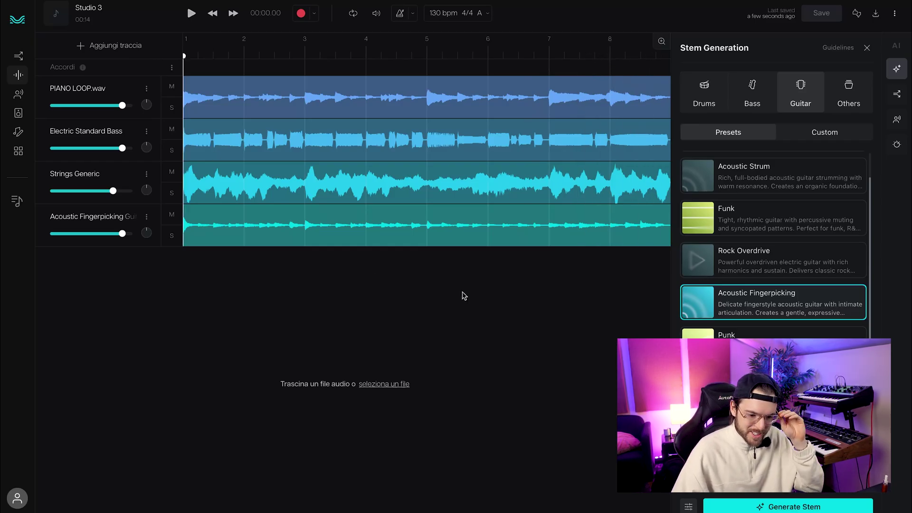
- Scroll through the guitar presets such as Punk, Acoustic Rhythm, Blues Rock and Nu Disco
scroll(728, 317, up, 1)
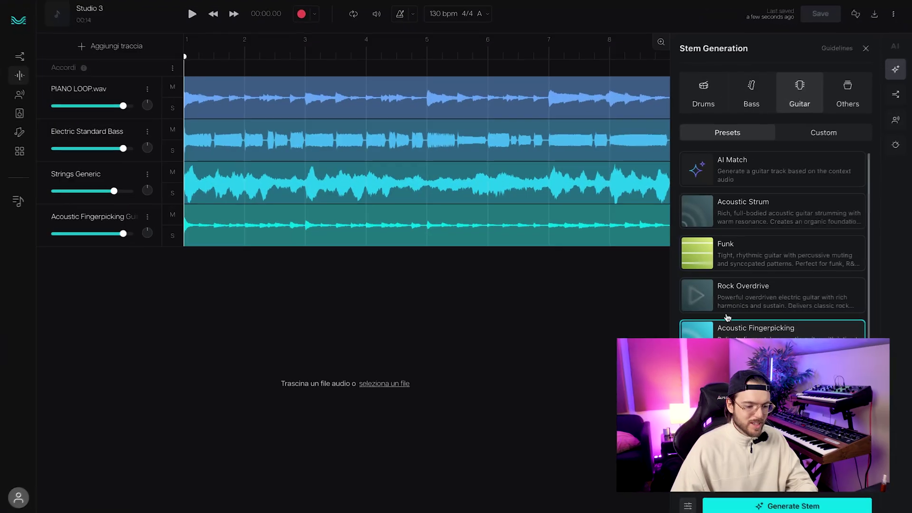
scroll(727, 318, down, 3)
scroll(732, 266, up, 3)
scroll(731, 266, down, 3)
scroll(732, 266, up, 2)
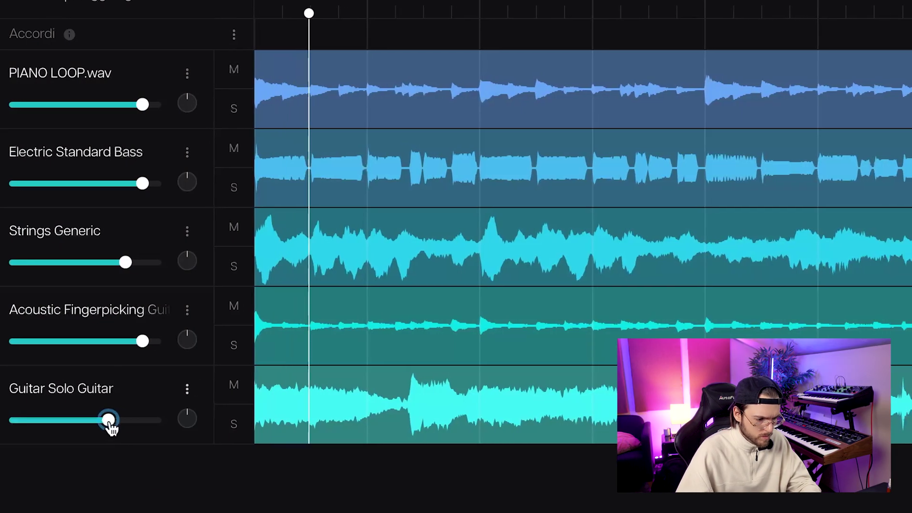
mouse_move(100, 425)
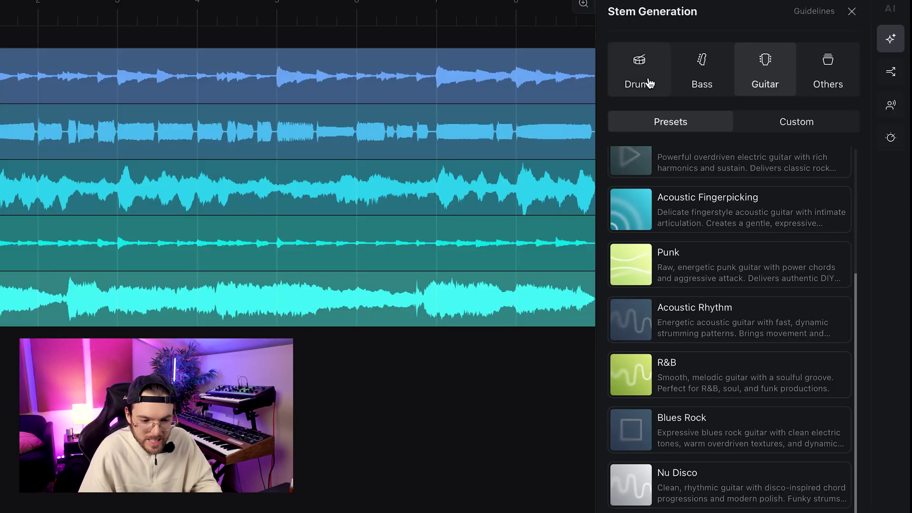
- Switch to the Drums presets and choose Hip-Hop
click(650, 83)
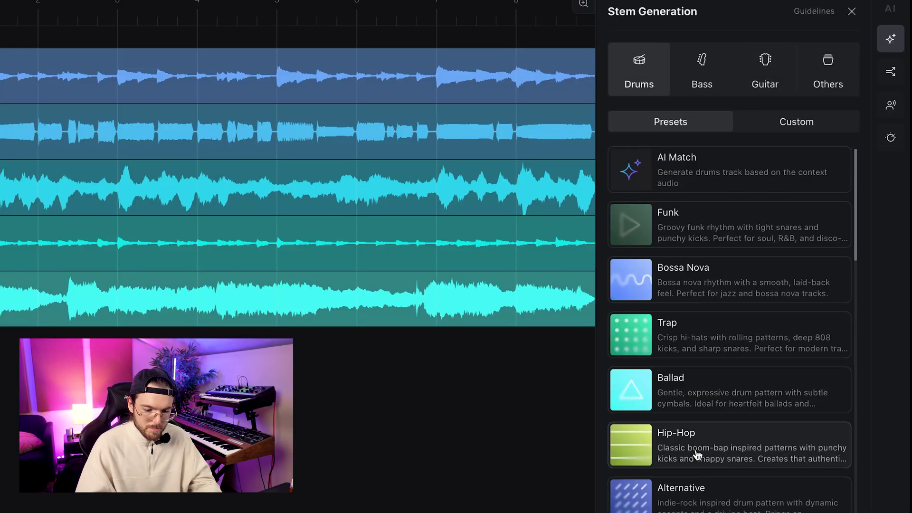
scroll(694, 451, down, 1)
scroll(697, 456, up, 1)
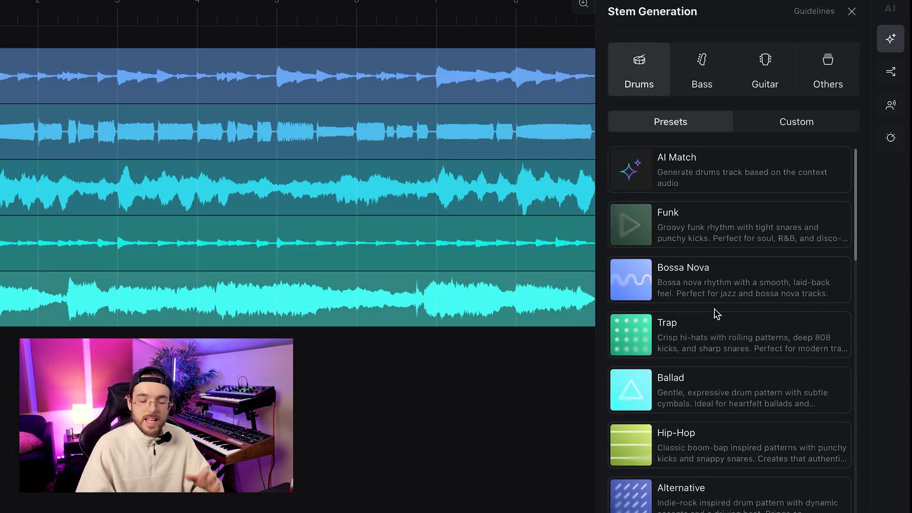
scroll(716, 313, down, 4)
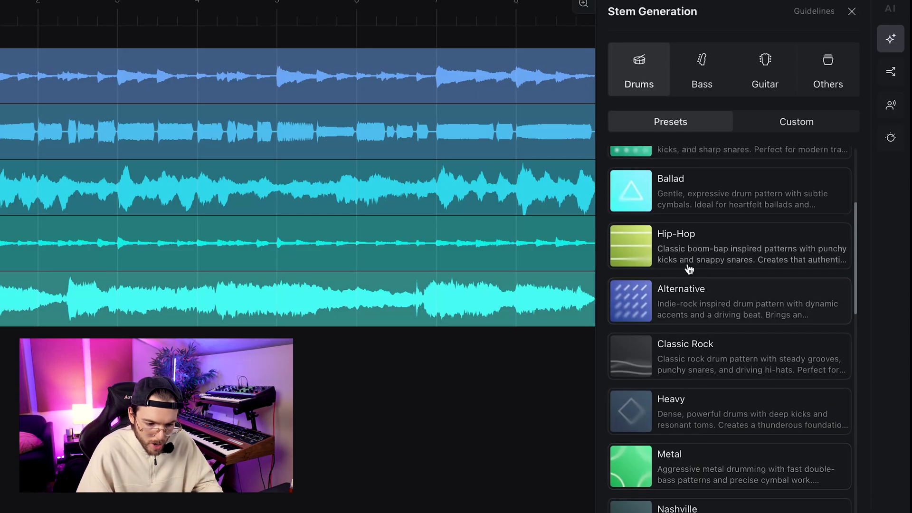
click(689, 266)
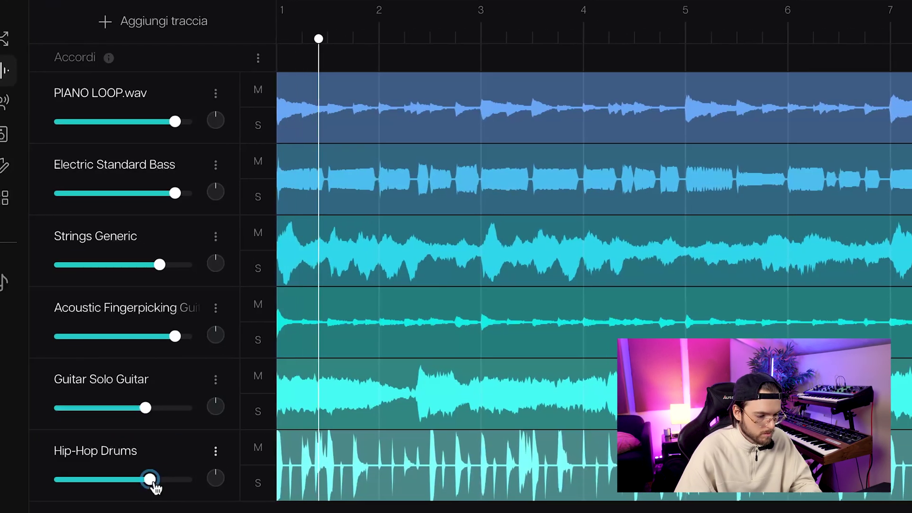
- Lower Hip-Hop Drums to about -14.5 dB, pan Strings Generic left and Guitar Solo Guitar right
drag(155, 488, 152, 487)
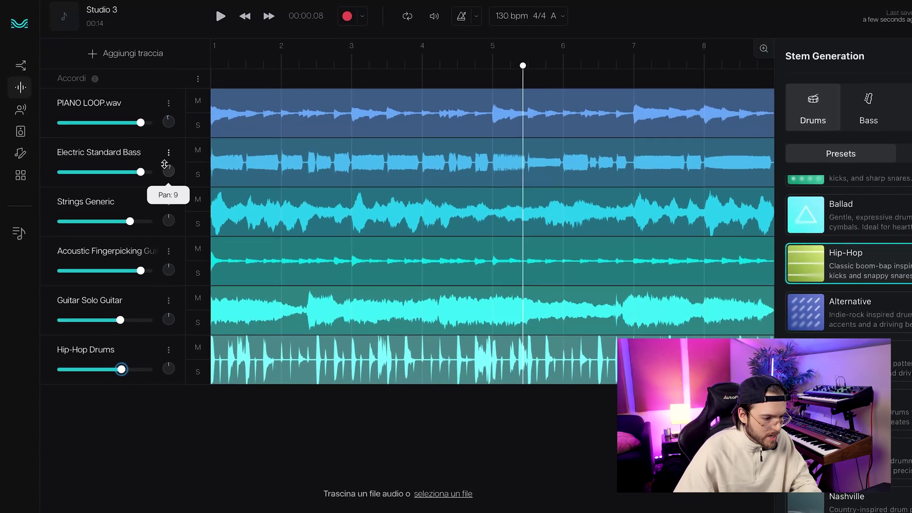
drag(167, 220, 188, 349)
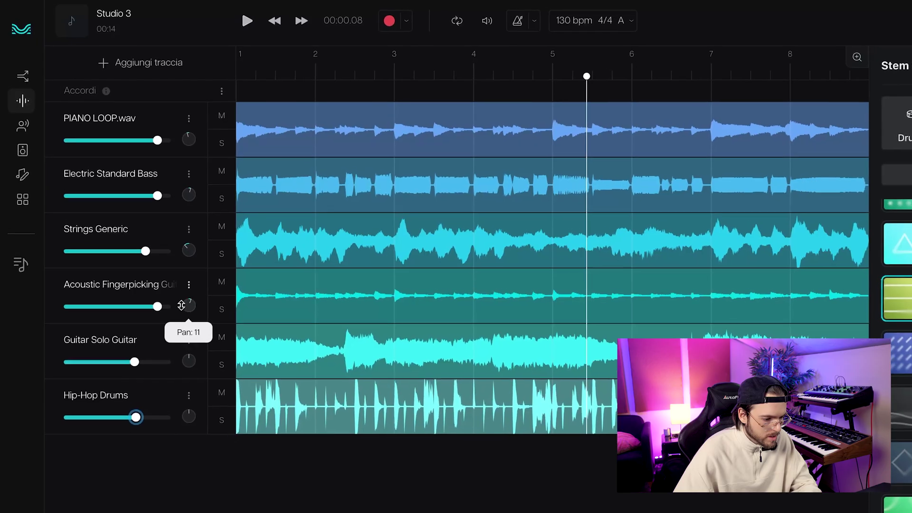
drag(200, 386, 203, 421)
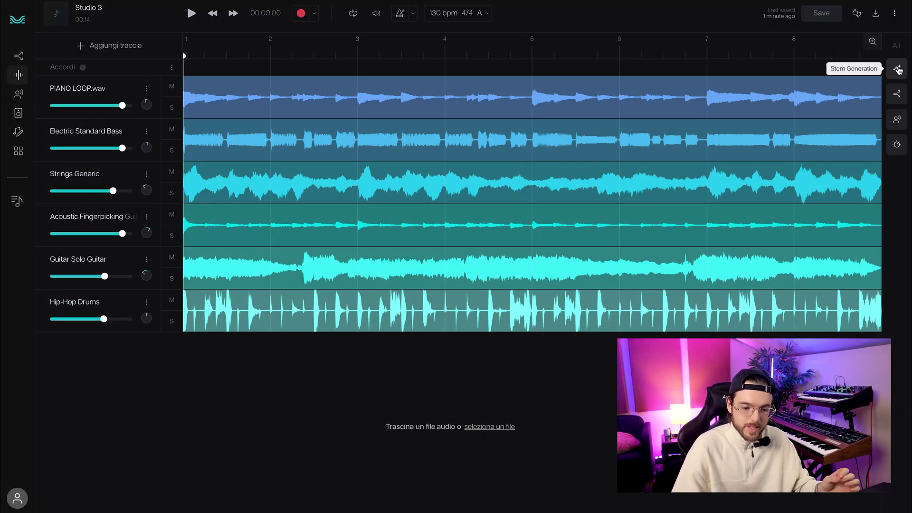
click(897, 93)
scroll(762, 321, up, 3)
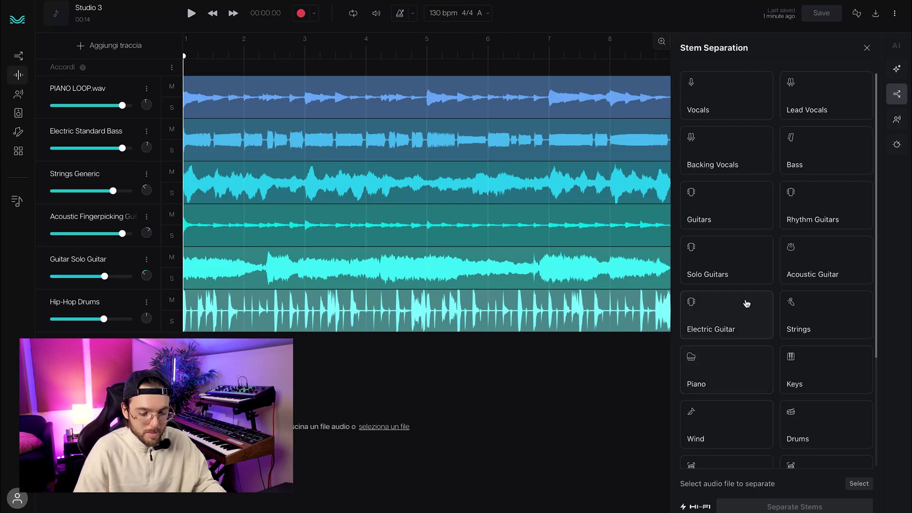
scroll(748, 302, down, 2)
scroll(748, 303, up, 2)
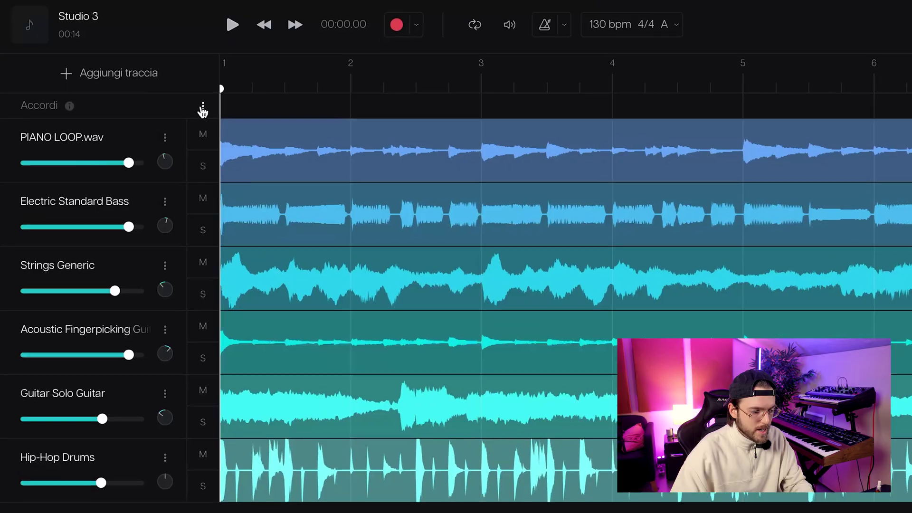
- Run AI chord detection on the chord lane and open the first Am chord
click(173, 90)
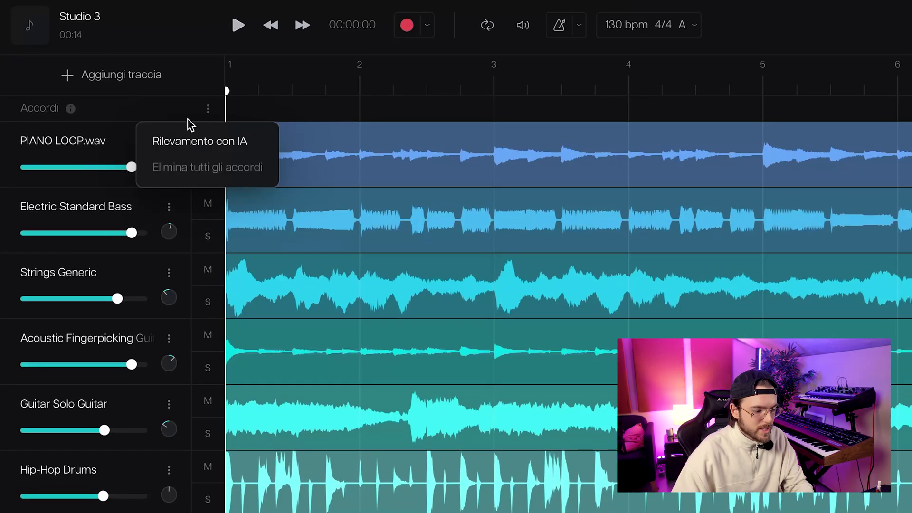
click(192, 148)
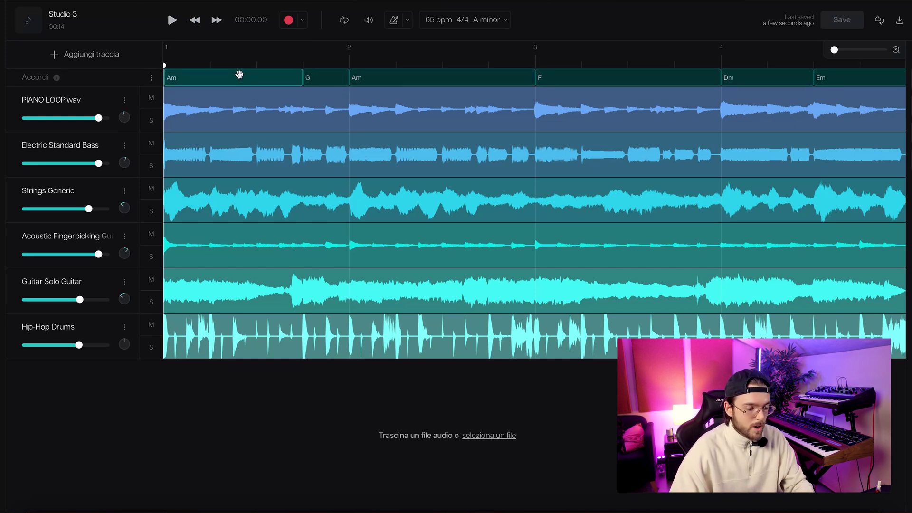
click(239, 76)
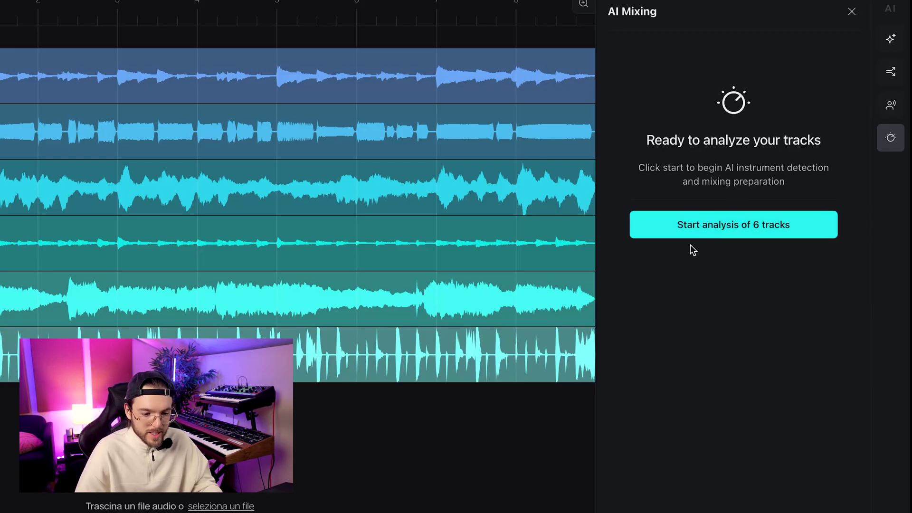
- Start the AI Mixing analysis of all six tracks
click(719, 237)
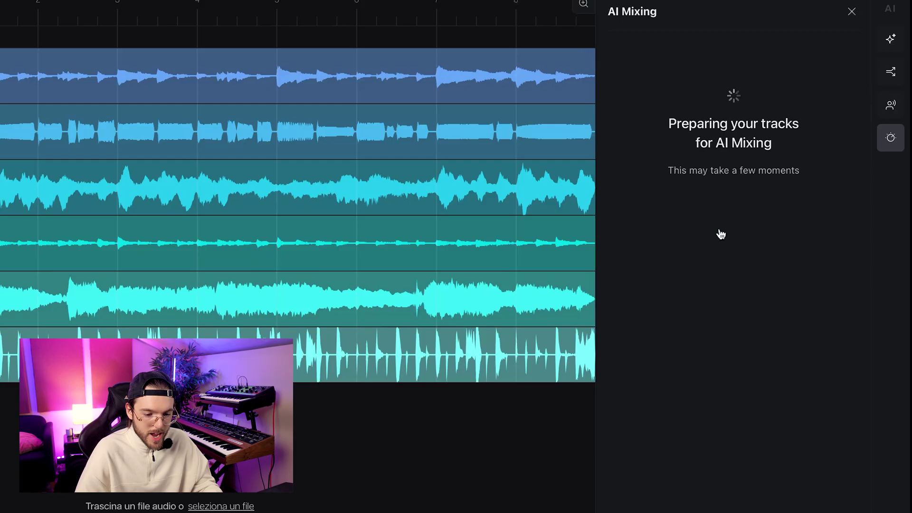
scroll(736, 224, up, 4)
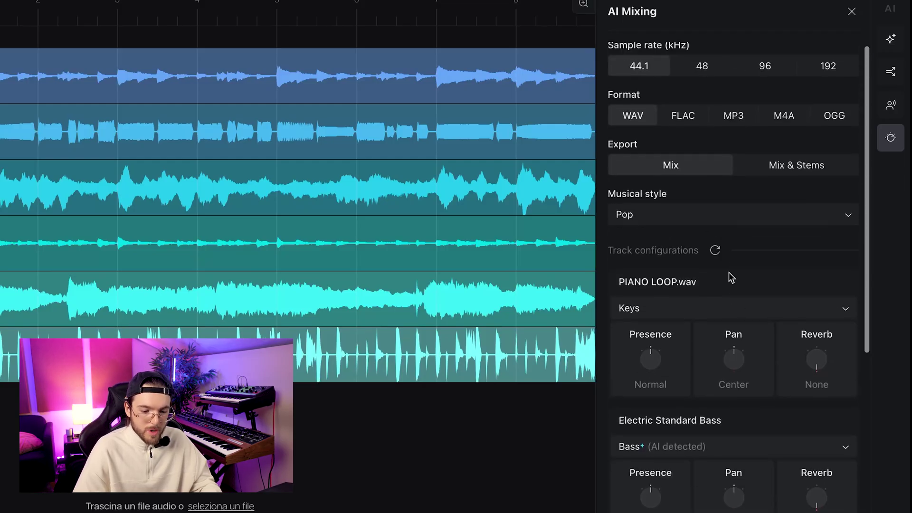
scroll(729, 275, down, 6)
scroll(730, 318, down, 3)
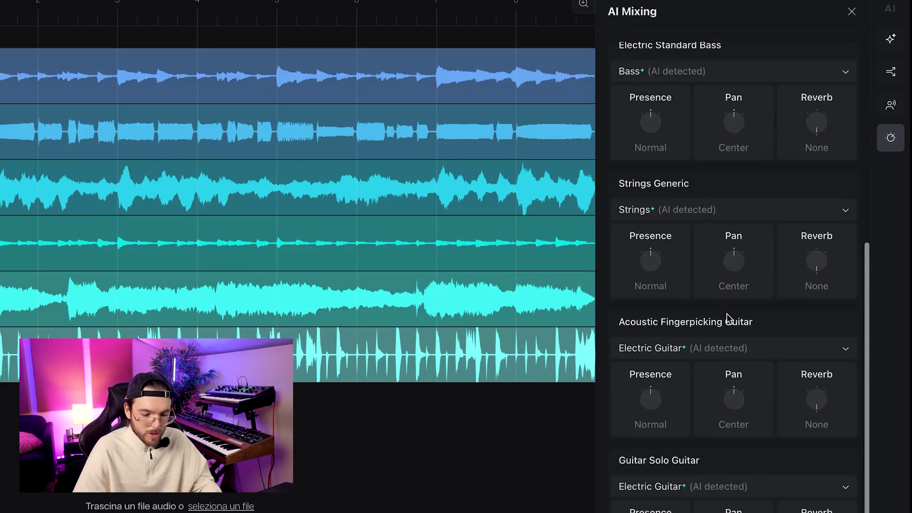
scroll(727, 320, up, 8)
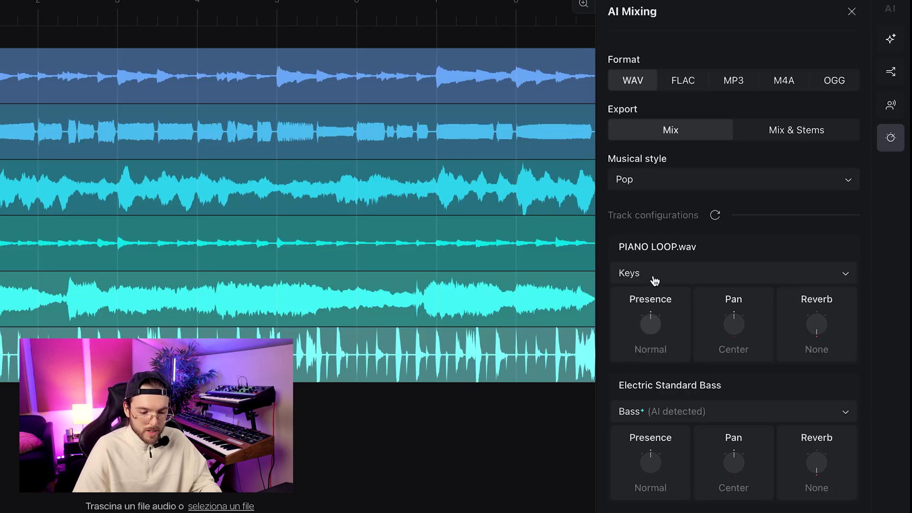
- Adjust per-track reverb knobs, giving the piano loop Low and raising Strings Generic to Medium
drag(727, 323, 728, 328)
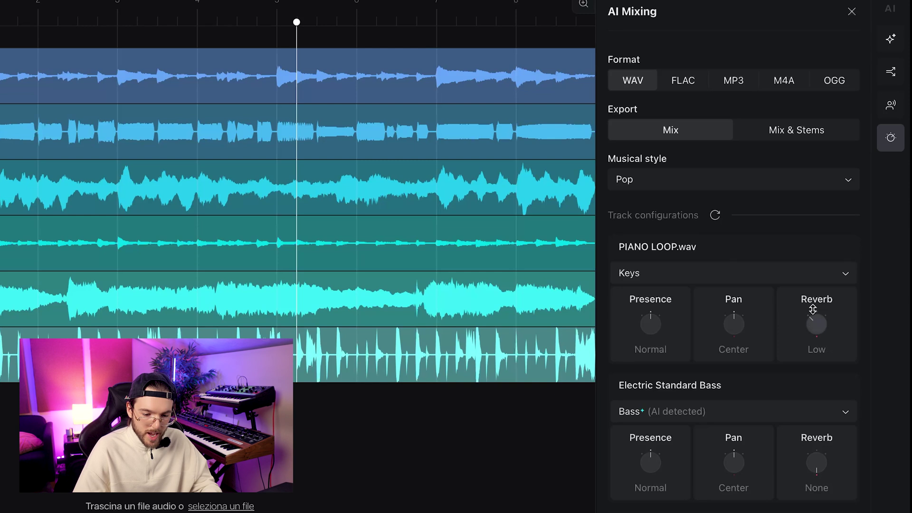
scroll(717, 319, down, 10)
scroll(717, 319, up, 2)
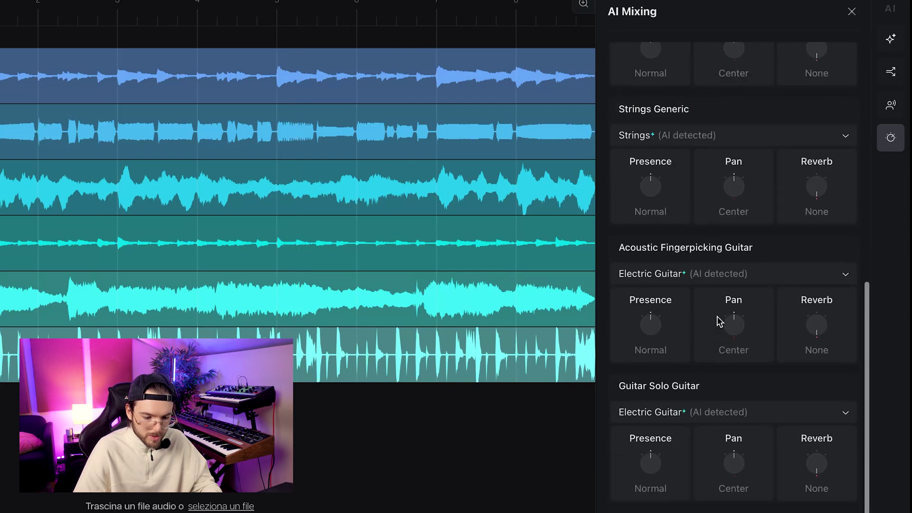
scroll(637, 326, down, 2)
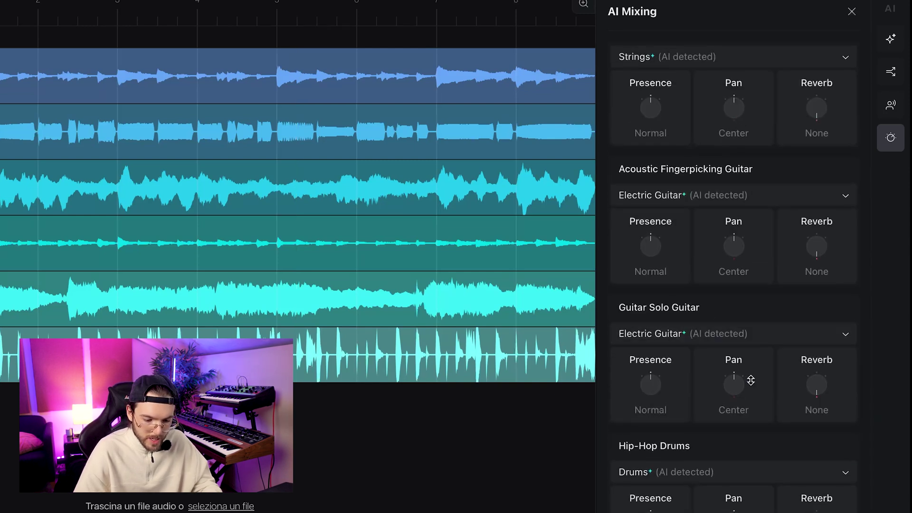
drag(823, 394, 822, 370)
scroll(817, 333, up, 1)
drag(817, 312, 808, 298)
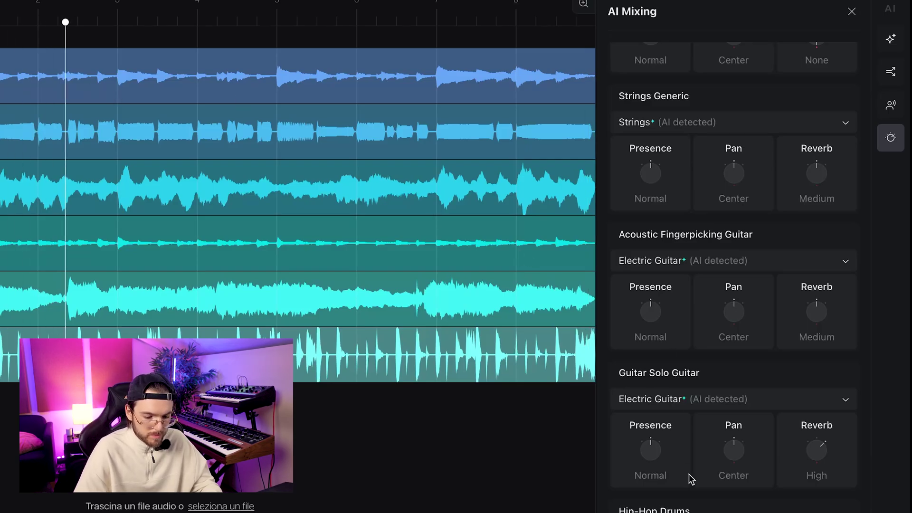
scroll(734, 276, down, 2)
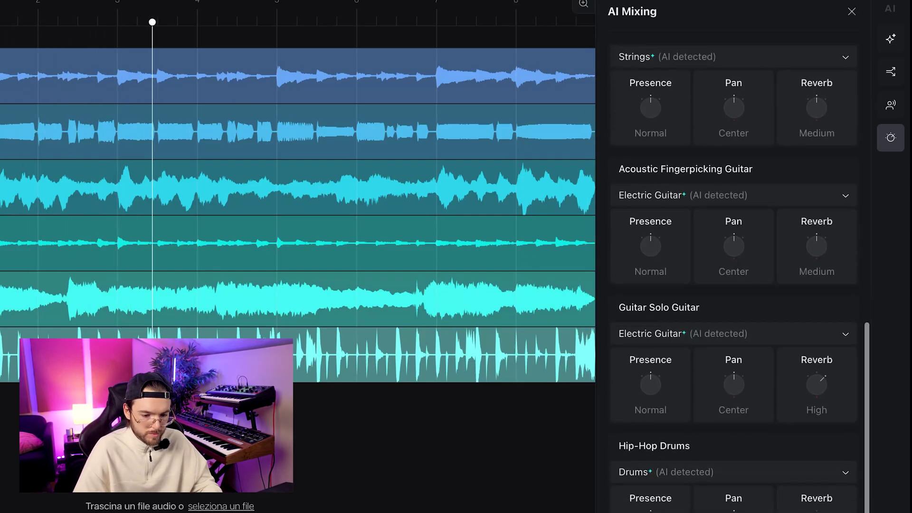
scroll(692, 511, up, 6)
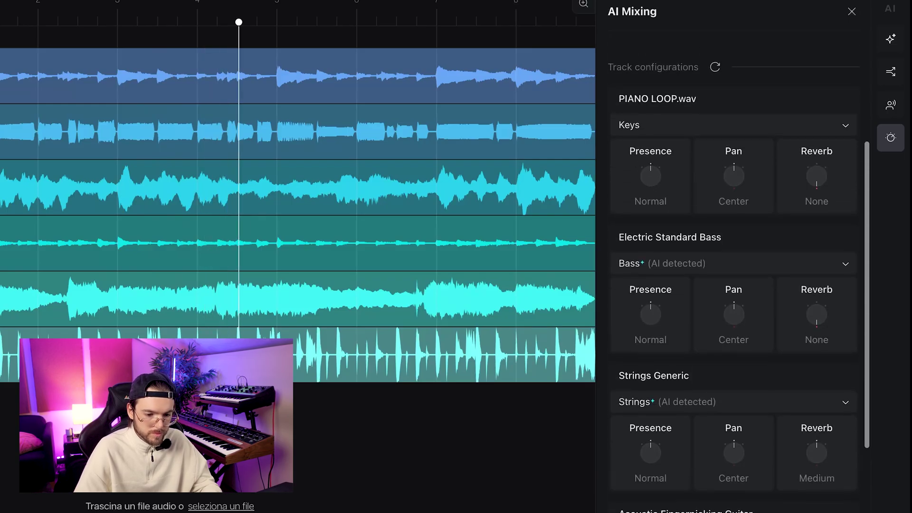
scroll(693, 511, up, 3)
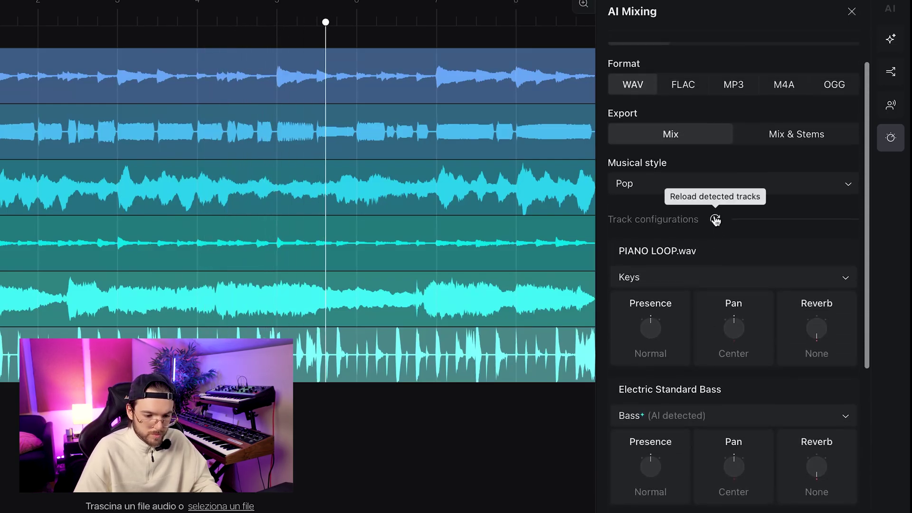
- Pick Hip Hop/Grime as the AI Mixing style and export Mix & Stems as 44.1 kHz WAV
click(716, 183)
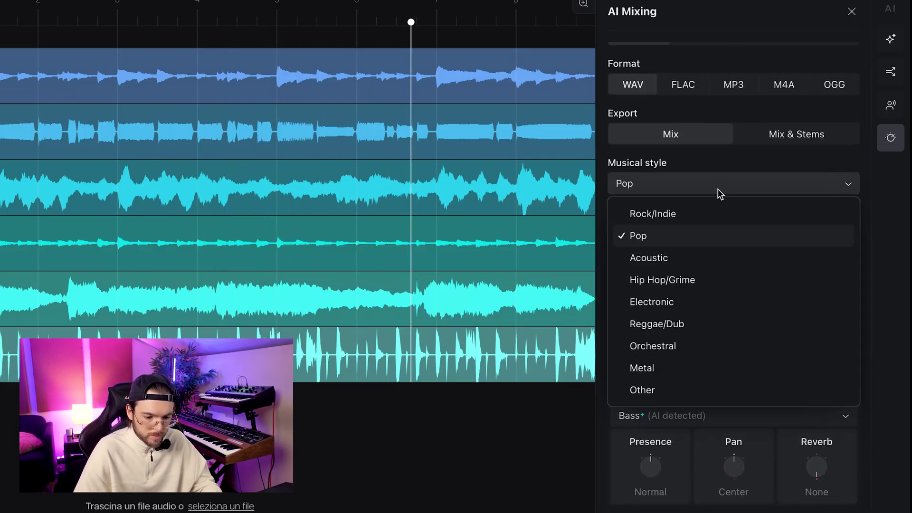
click(693, 279)
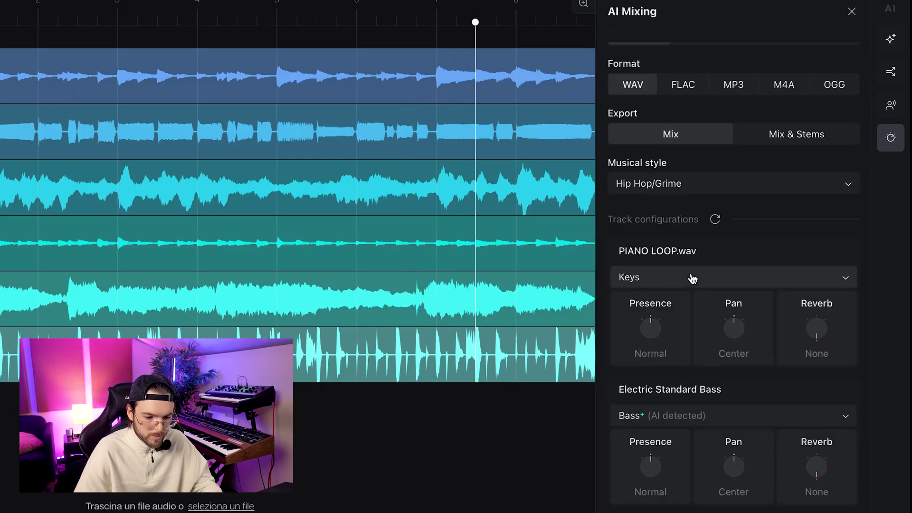
click(695, 193)
click(694, 192)
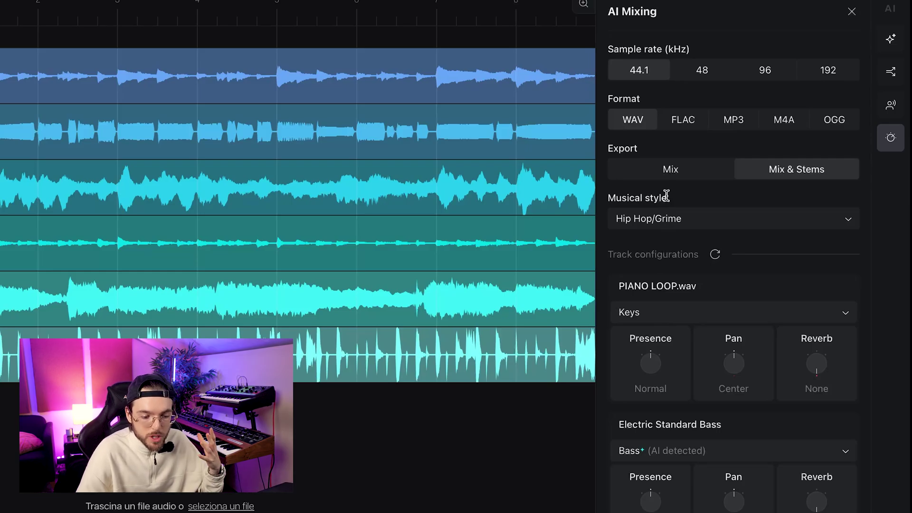
click(658, 169)
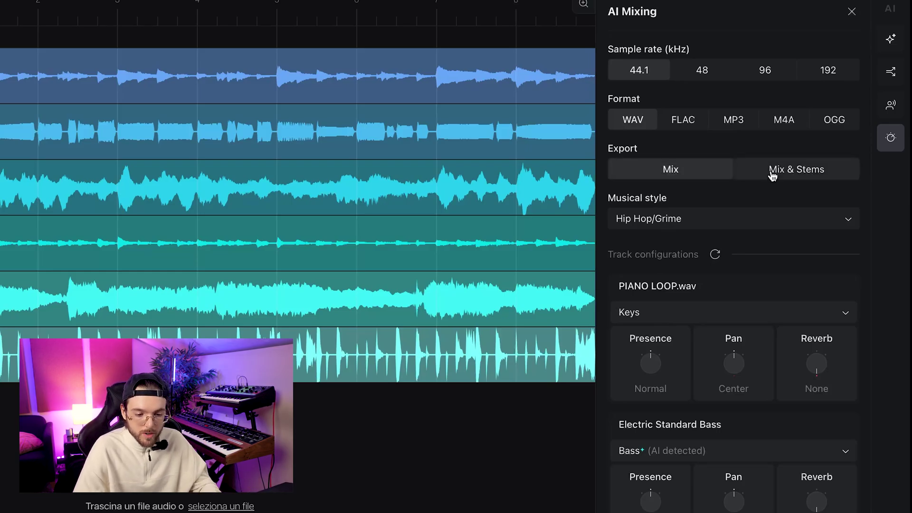
click(772, 175)
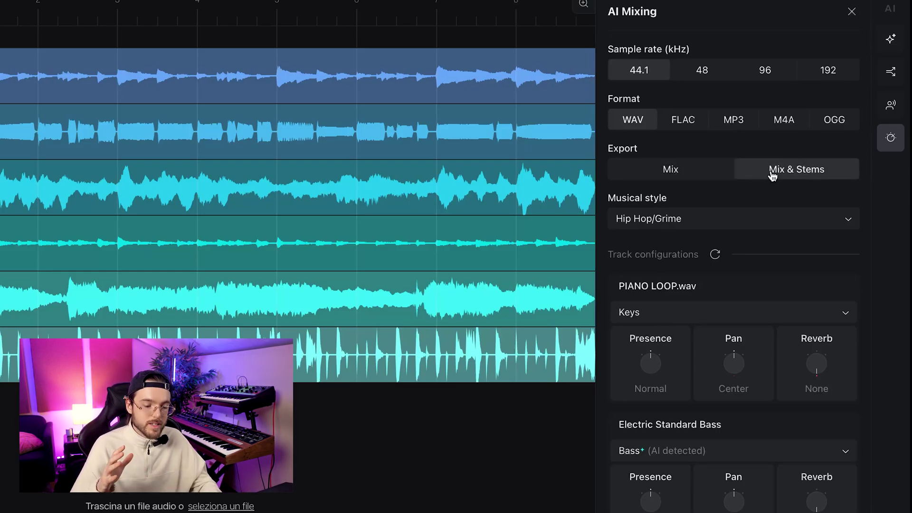